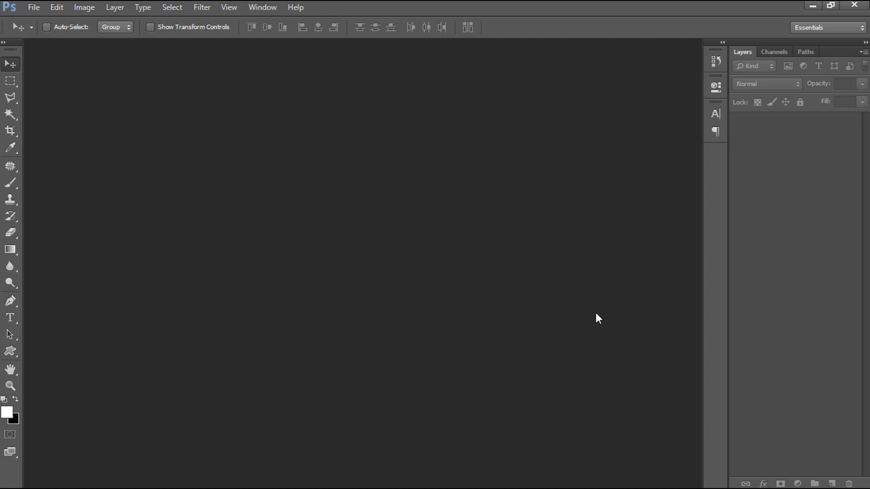
- Create a new 800 x 500 pixel RGB document at 72 pixels/inch with a white background
left_click(34, 8)
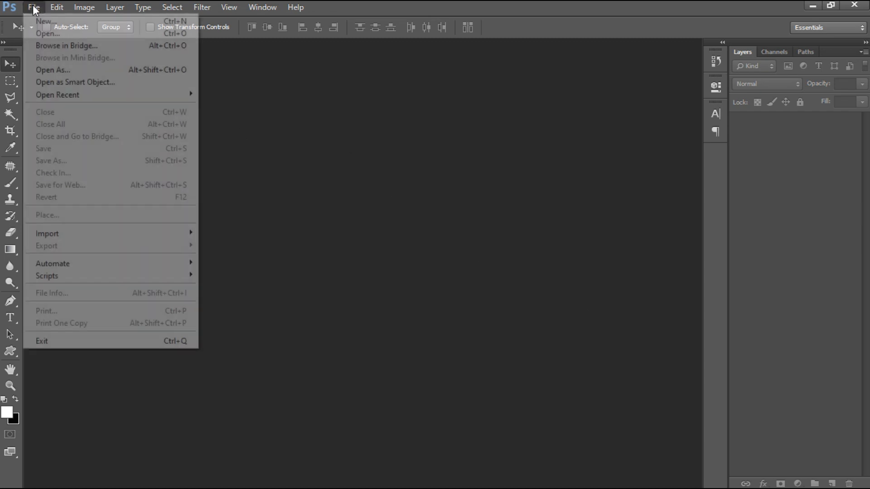
left_click(39, 21)
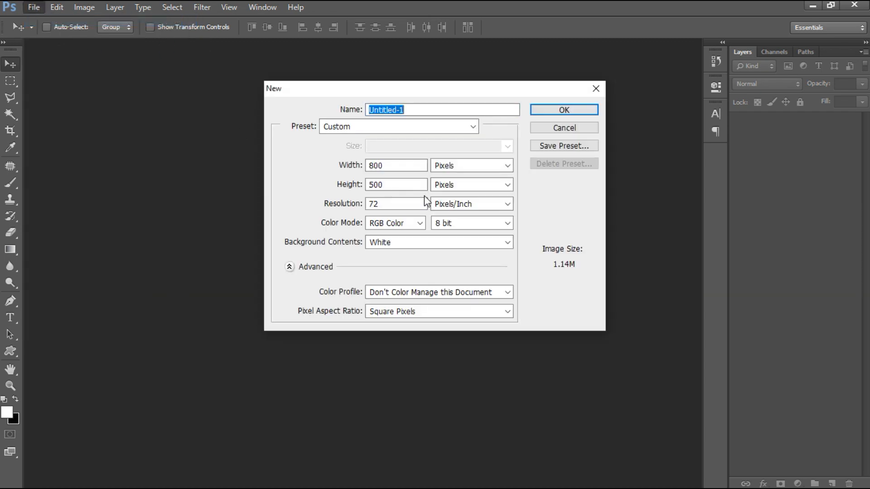
left_click(564, 111)
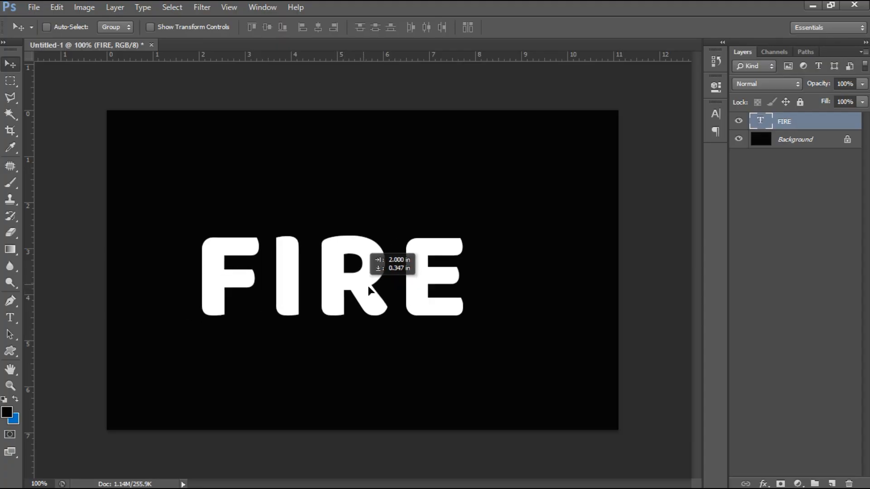
- Move the FIRE text to just below the canvas centre and duplicate its layer
left_click_drag(368, 286, 386, 308)
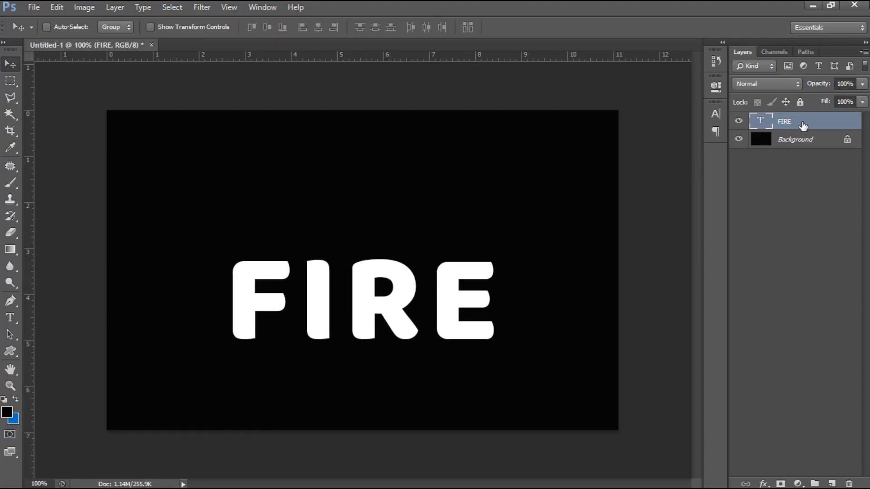
right_click(804, 125)
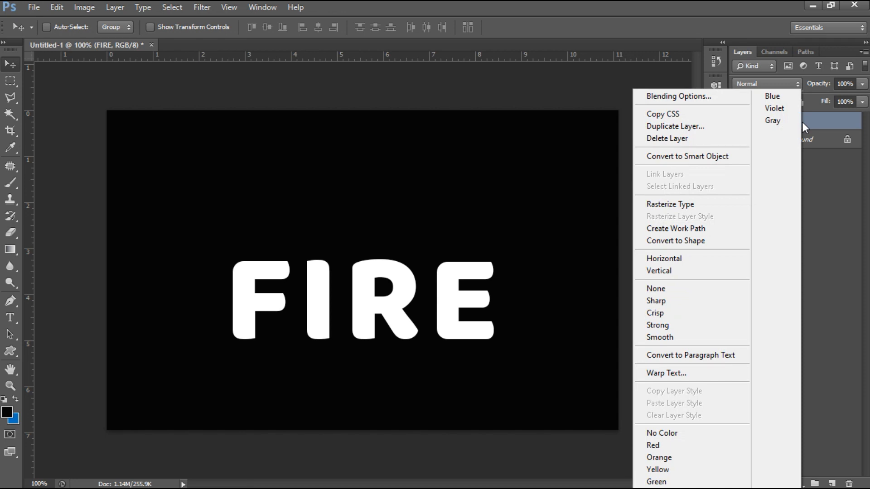
left_click(707, 126)
left_click(546, 143)
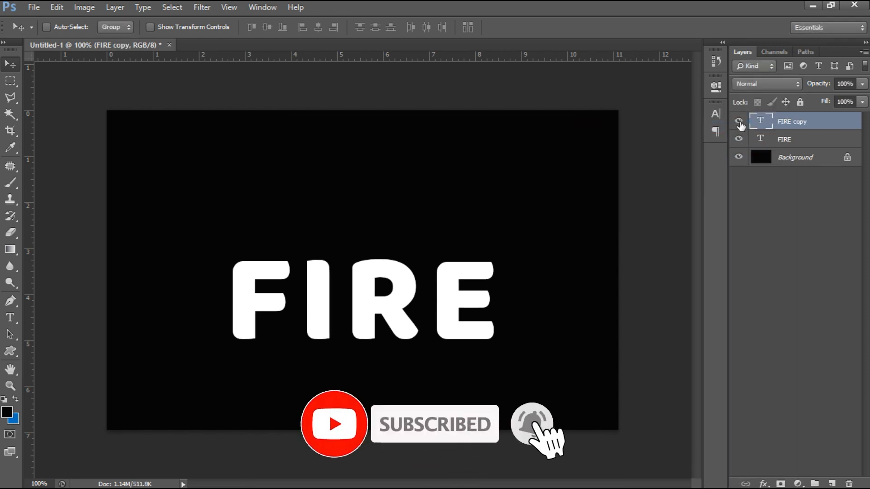
- Hide the FIRE copy layer and make the original FIRE text layer active
left_click(738, 122)
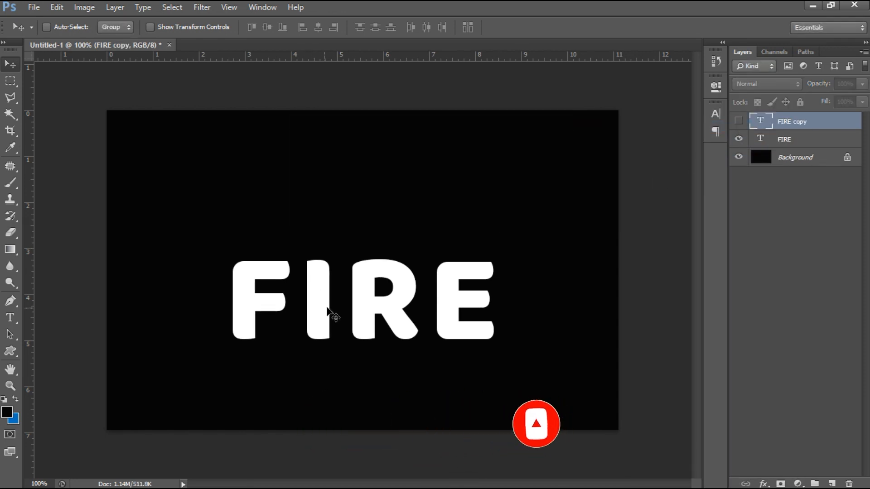
left_click(360, 297, "ctrl")
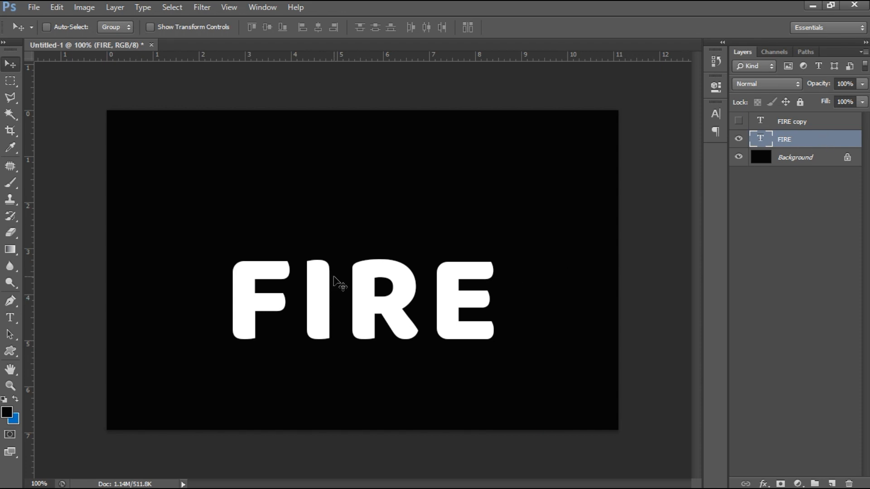
right_click(318, 290)
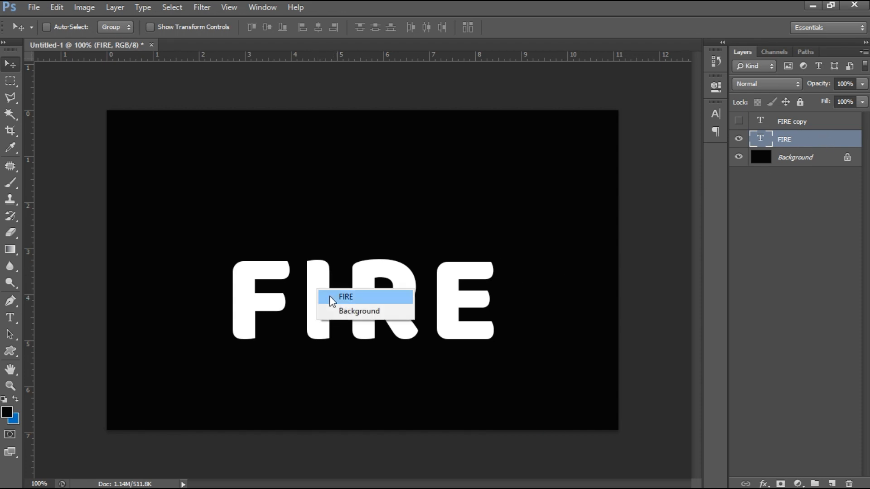
left_click(330, 296)
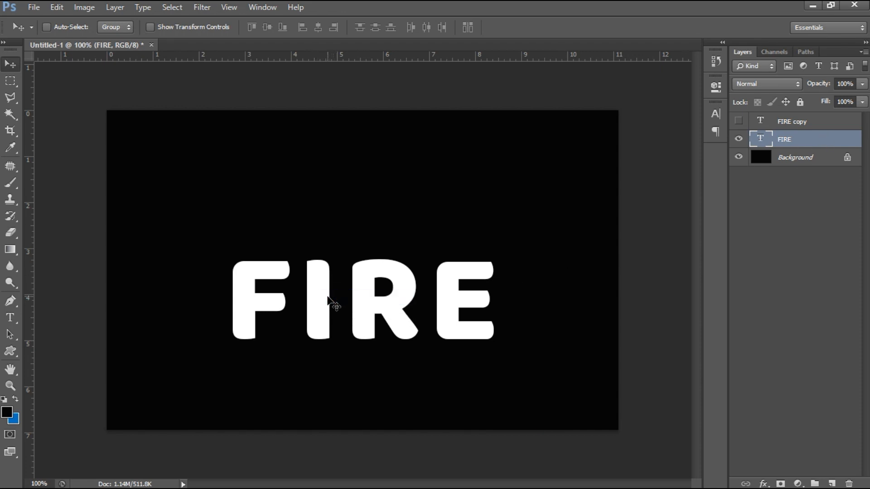
- Rotate the FIRE text 90° clockwise and move it to the left part of the canvas
left_click(55, 8)
mouse_move(85, 256)
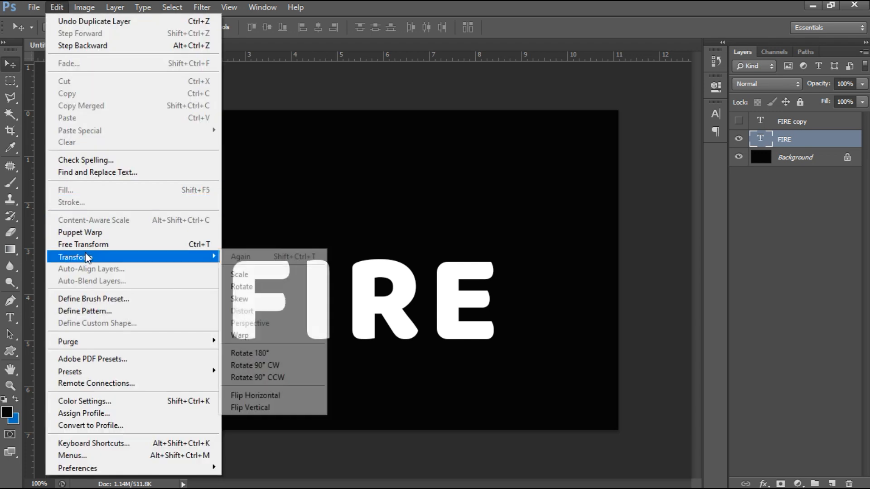
left_click(294, 365)
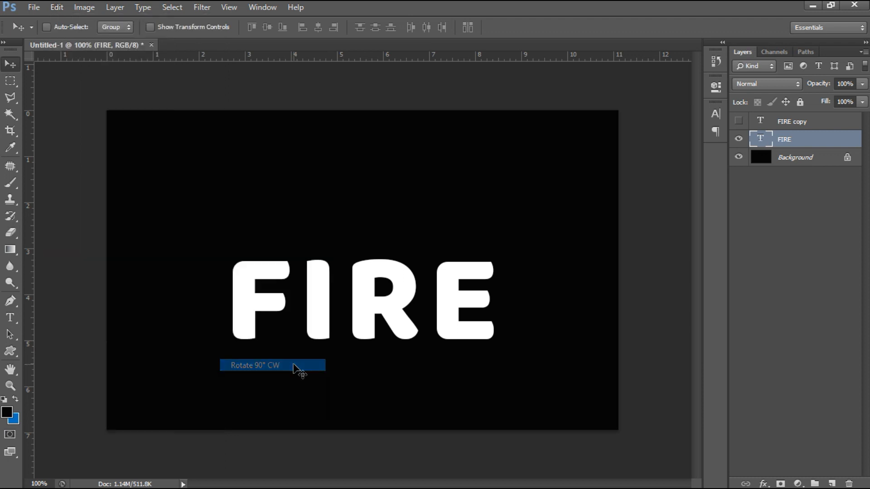
left_click_drag(395, 314, 294, 281)
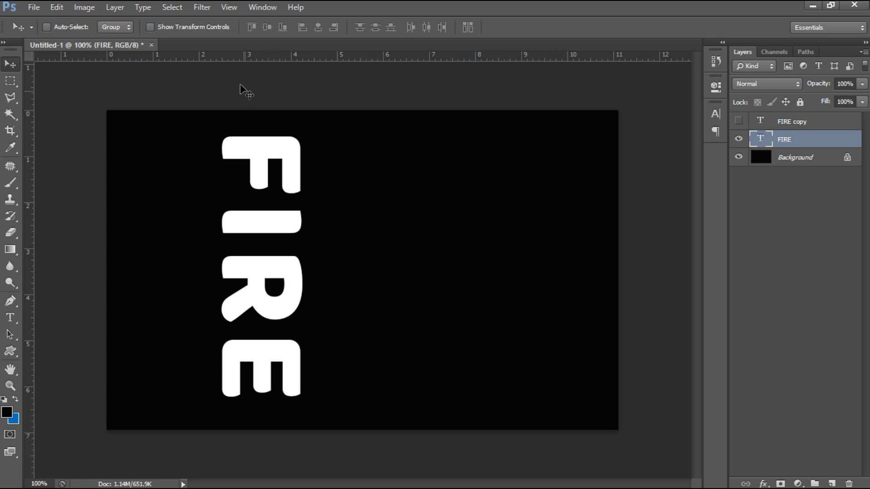
- Rasterize the FIRE text layer and apply the Wind filter using the Wind method, blowing from the left
left_click(205, 8)
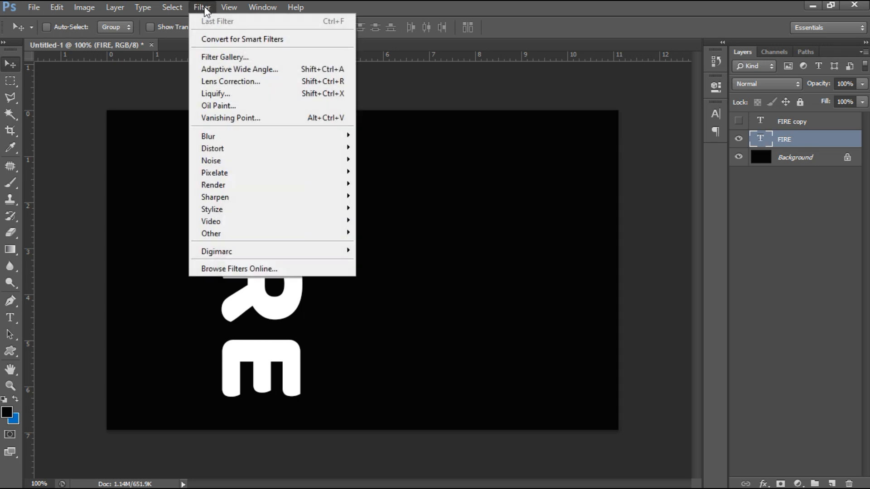
mouse_move(222, 212)
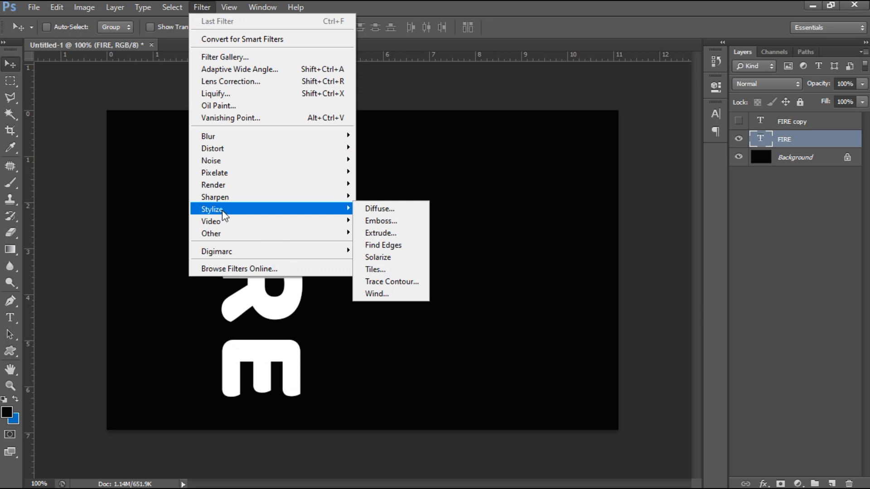
left_click(394, 293)
left_click(400, 194)
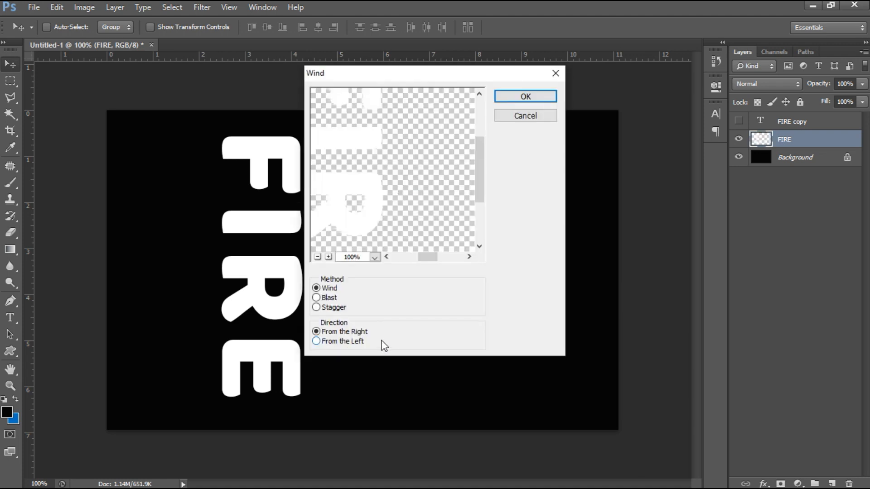
left_click(333, 343)
left_click(526, 96)
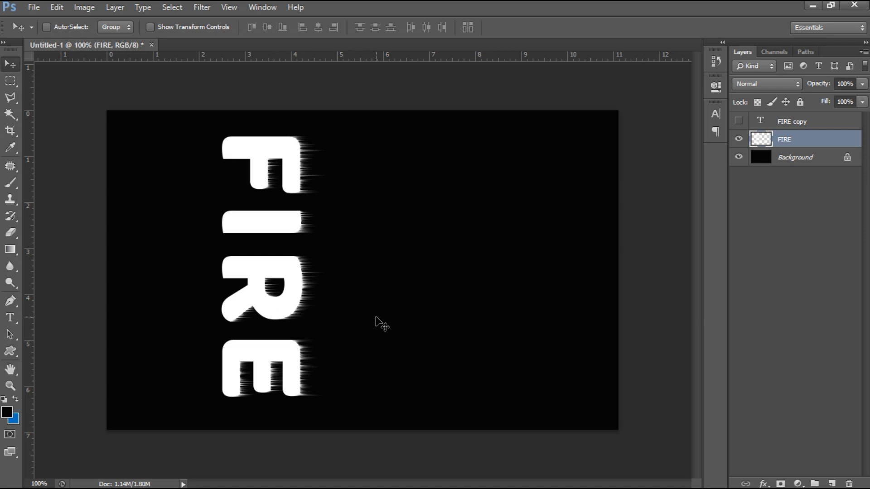
- Reapply the same Wind filter three times to lengthen the streaks on the FIRE layer
key("ctrl+f")
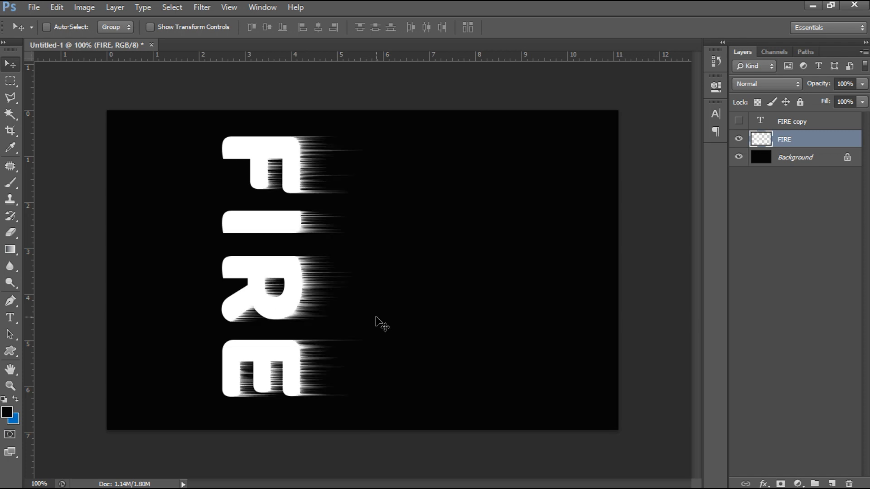
key("ctrl+f")
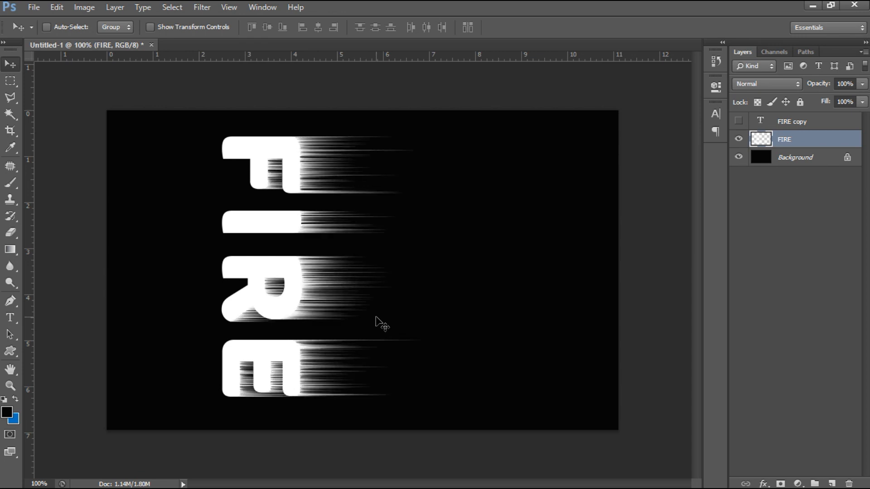
key("ctrl+f")
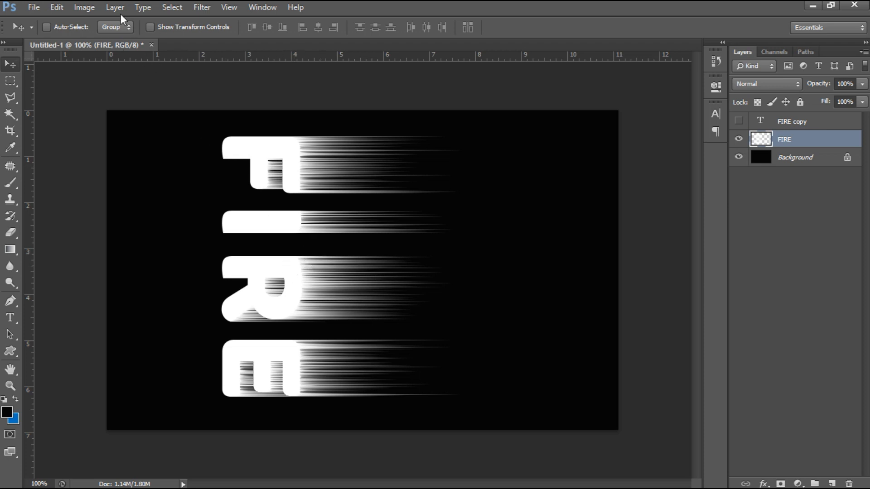
- Rotate the FIRE layer 90° counterclockwise and centre the streaked text horizontally in the lower half of the canvas
left_click(58, 7)
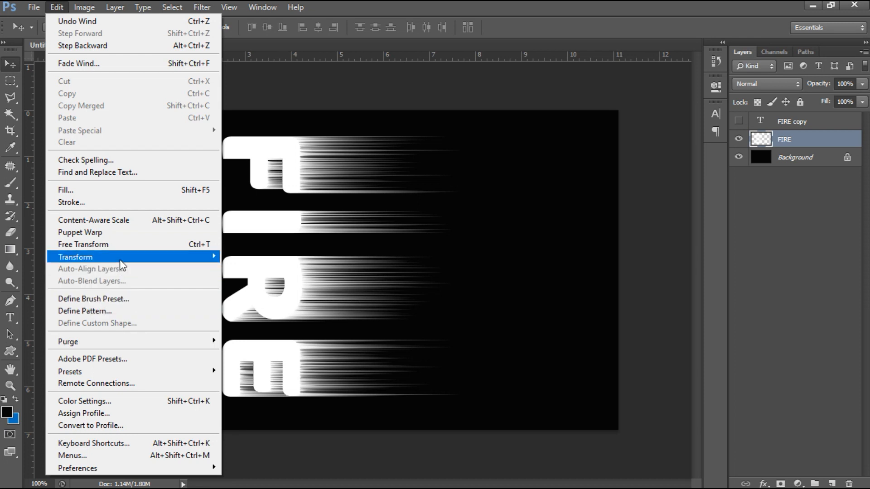
mouse_move(121, 258)
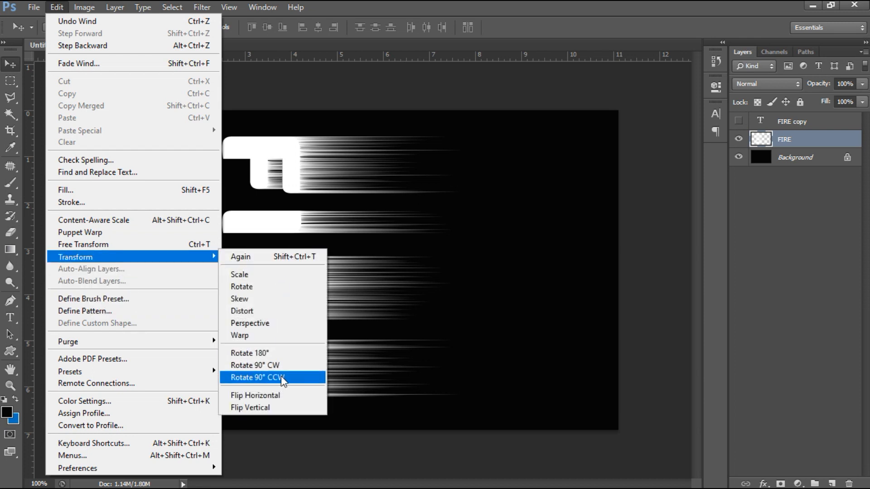
left_click(256, 377)
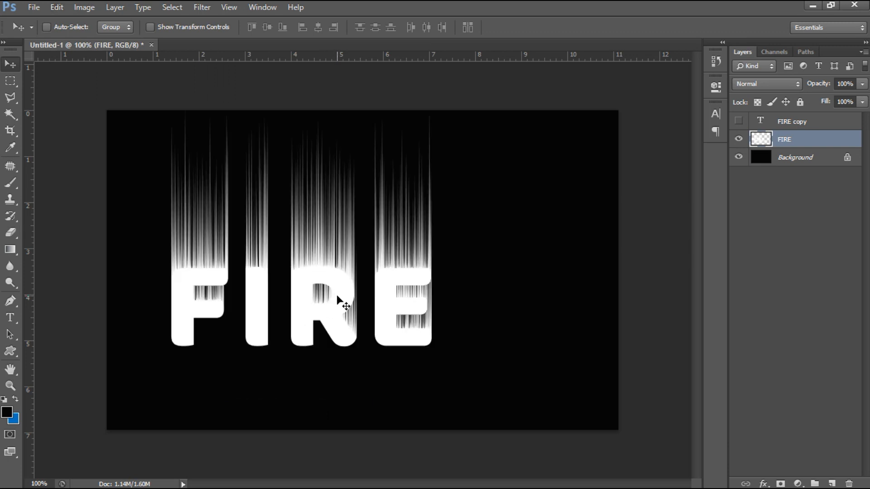
right_click(338, 299)
left_click(356, 303)
left_click_drag(355, 305, 395, 320)
- Duplicate the Background layer and merge the copy with the FIRE layer
left_click(801, 164)
right_click(798, 157)
left_click(777, 185)
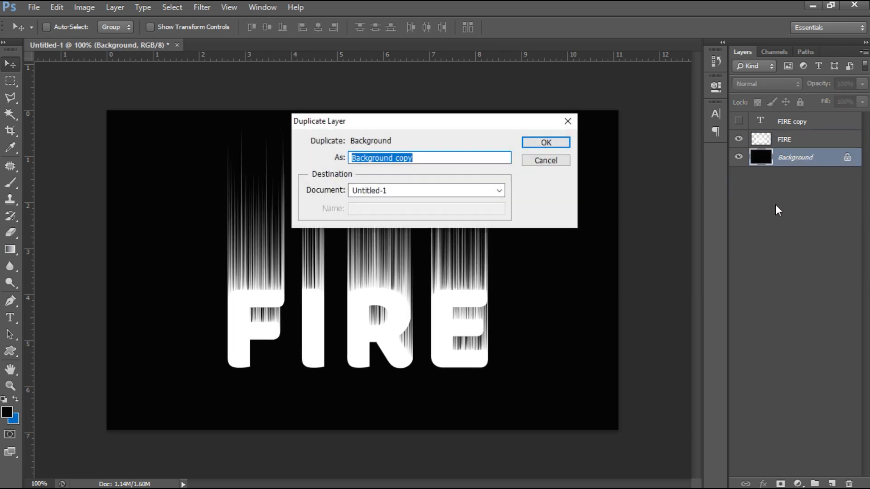
left_click(542, 143)
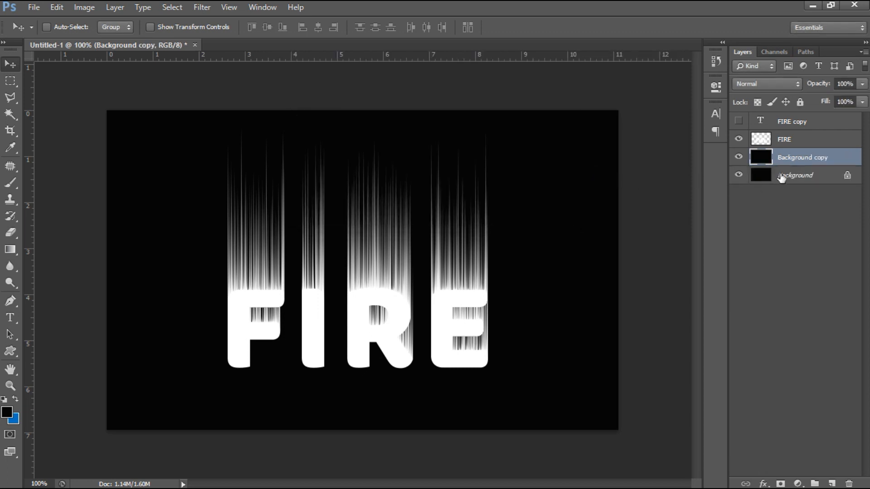
left_click(796, 141, "ctrl")
right_click(796, 140)
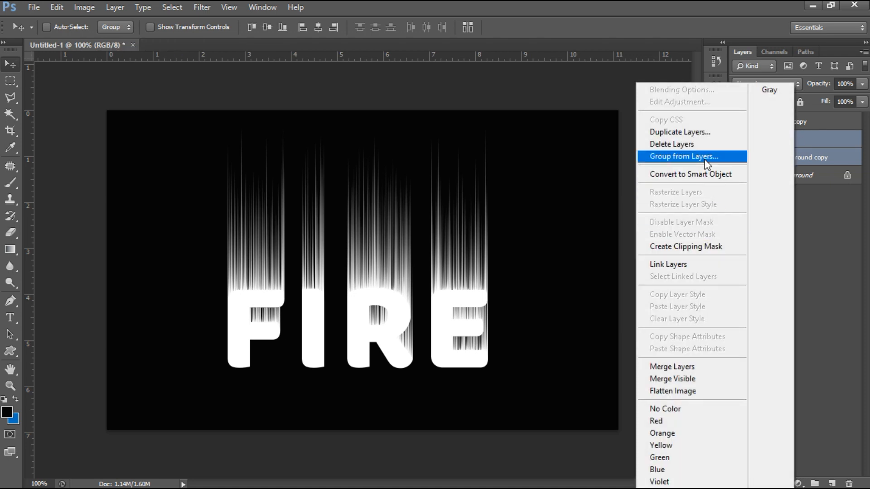
left_click(677, 366)
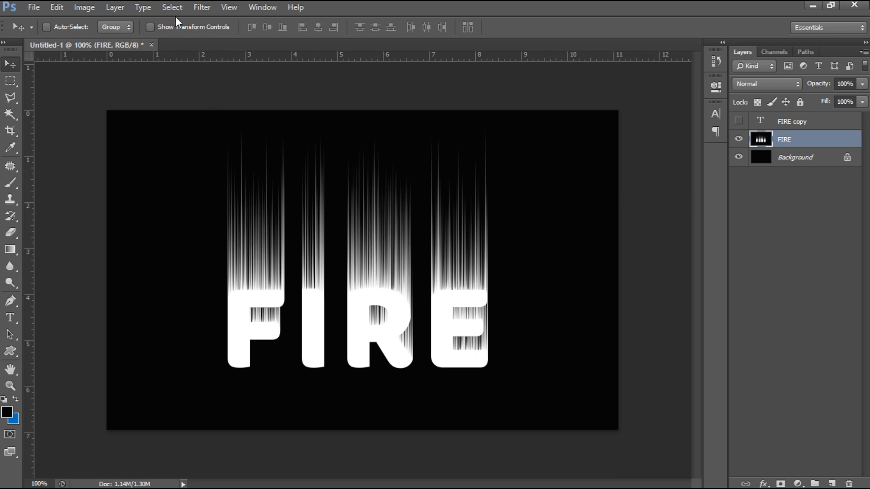
- Open the Liquify filter on the merged FIRE layer and set the brush size to 42
left_click(199, 7)
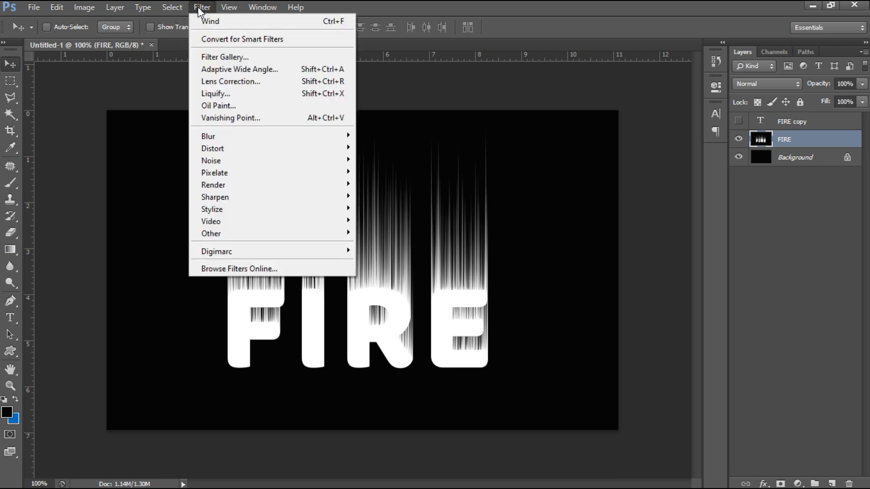
left_click(235, 93)
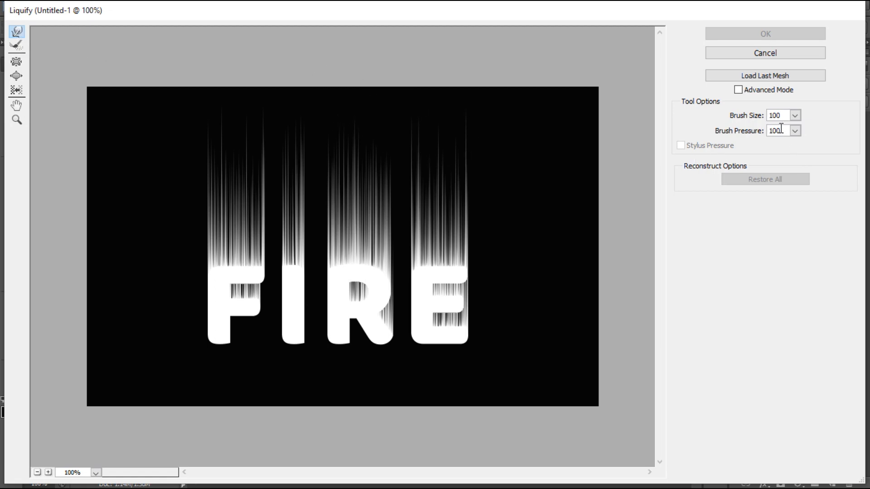
left_click(795, 116)
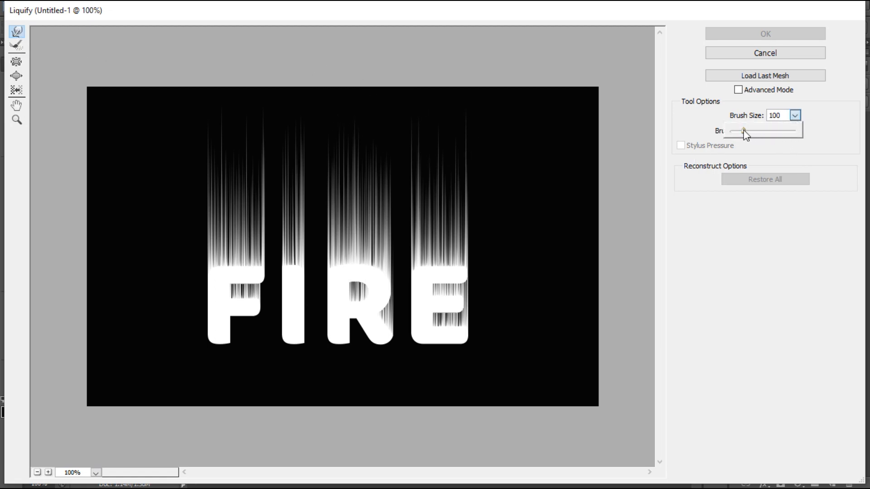
left_click_drag(738, 130, 745, 131)
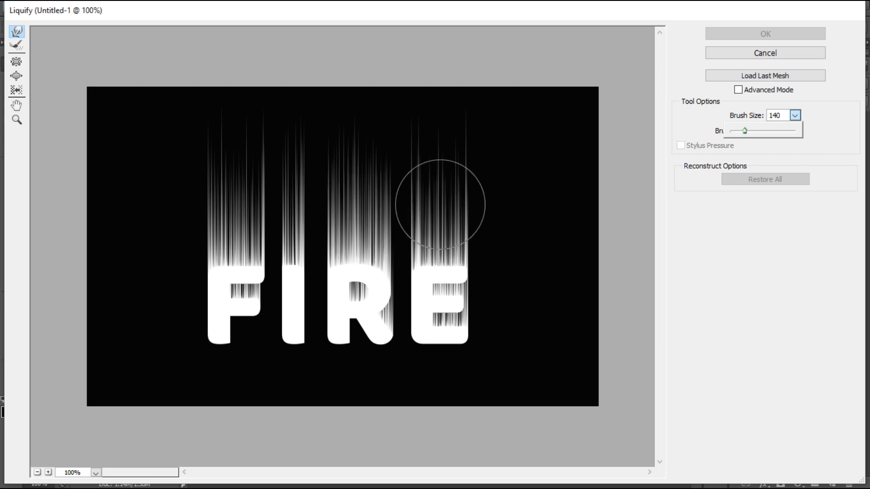
left_click_drag(741, 132, 741, 131)
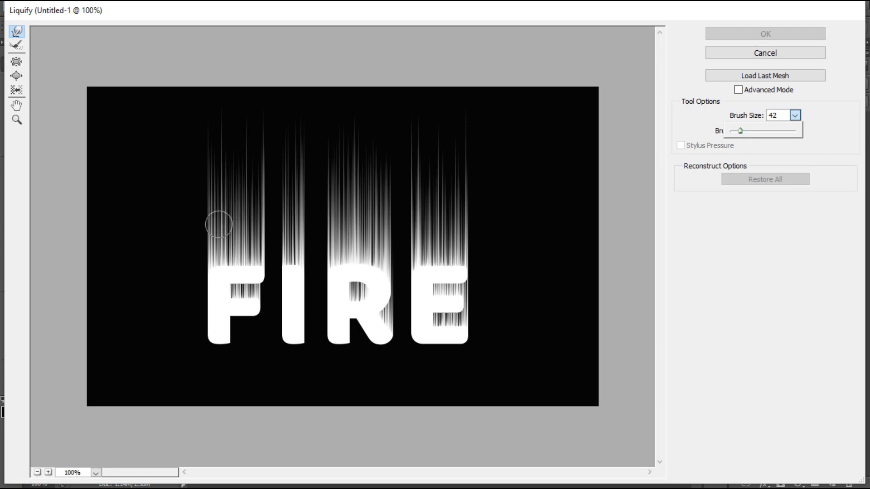
- Warp the straight streaks above the letters F, I, R and E into wavy flame shapes with the size 42 brush
left_click(217, 213)
left_click_drag(217, 213, 209, 181)
left_click_drag(250, 225, 264, 188)
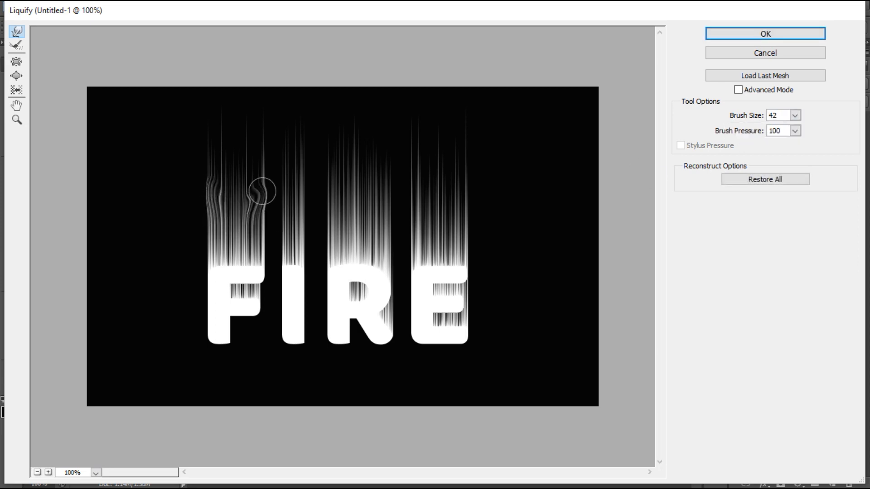
mouse_move(215, 241)
left_mouse_down()
mouse_move(206, 210)
mouse_move(215, 165)
left_mouse_up()
mouse_move(262, 246)
left_mouse_down()
mouse_move(267, 229)
mouse_move(252, 223)
mouse_move(260, 212)
mouse_move(229, 198)
mouse_move(235, 171)
mouse_move(249, 190)
mouse_move(263, 160)
mouse_move(233, 167)
mouse_move(214, 151)
left_mouse_up()
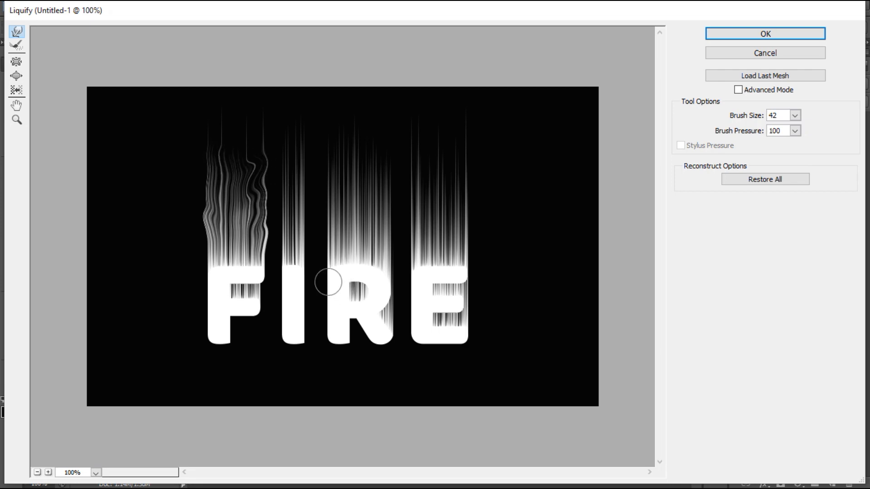
mouse_move(294, 235)
left_mouse_down()
mouse_move(302, 217)
mouse_move(283, 217)
mouse_move(286, 199)
mouse_move(301, 200)
mouse_move(293, 171)
left_mouse_up()
mouse_move(338, 245)
left_mouse_down()
mouse_move(333, 183)
mouse_move(347, 188)
mouse_move(356, 217)
mouse_move(359, 186)
mouse_move(373, 234)
mouse_move(382, 223)
mouse_move(380, 254)
mouse_move(388, 228)
mouse_move(382, 145)
left_mouse_up()
mouse_move(421, 258)
left_mouse_down()
mouse_move(424, 212)
mouse_move(416, 187)
left_mouse_up()
mouse_move(447, 227)
left_mouse_down()
mouse_move(463, 250)
mouse_move(470, 180)
mouse_move(447, 168)
left_mouse_up()
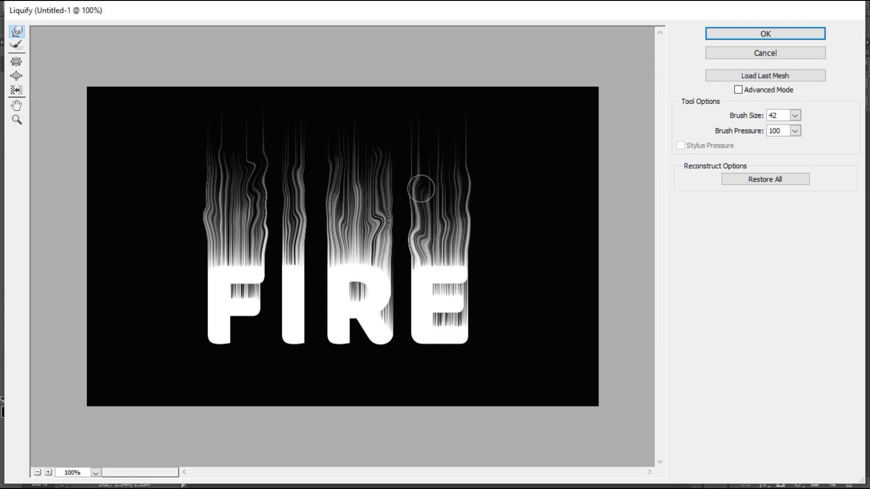
- Set the Liquify brush size to 10 and ripple the short streaks within and beside the letters E, R and F
key("ctrl+space")
left_click_drag(405, 331, 503, 349)
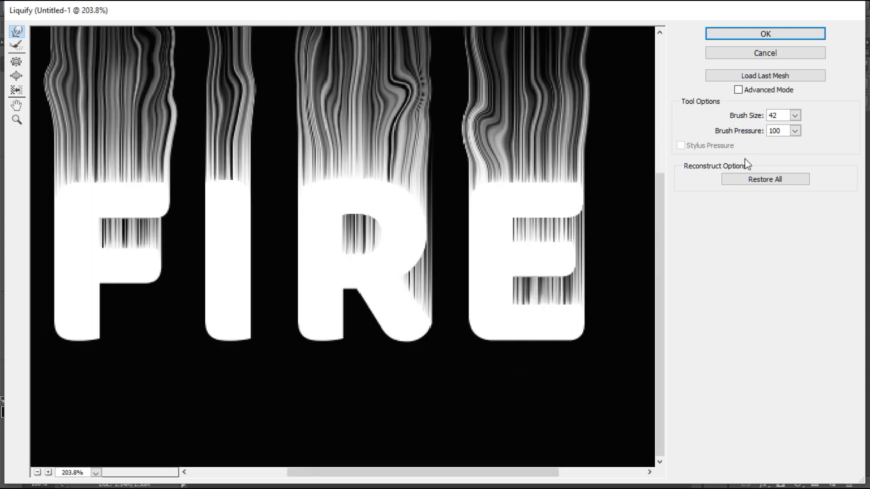
left_click(795, 116)
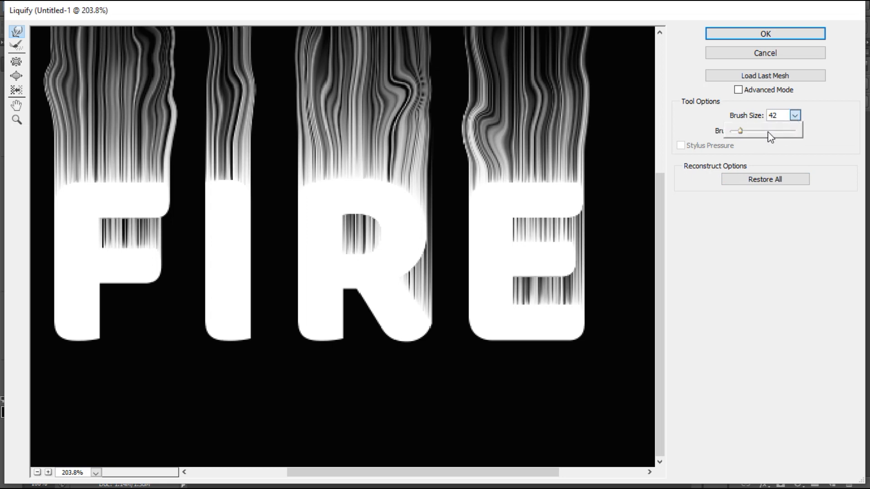
left_click_drag(742, 132, 736, 131)
mouse_move(576, 298)
left_mouse_down()
mouse_move(587, 275)
mouse_move(583, 293)
mouse_move(590, 286)
mouse_move(582, 279)
mouse_move(550, 294)
mouse_move(544, 279)
mouse_move(526, 296)
mouse_move(522, 288)
mouse_move(540, 288)
left_mouse_up()
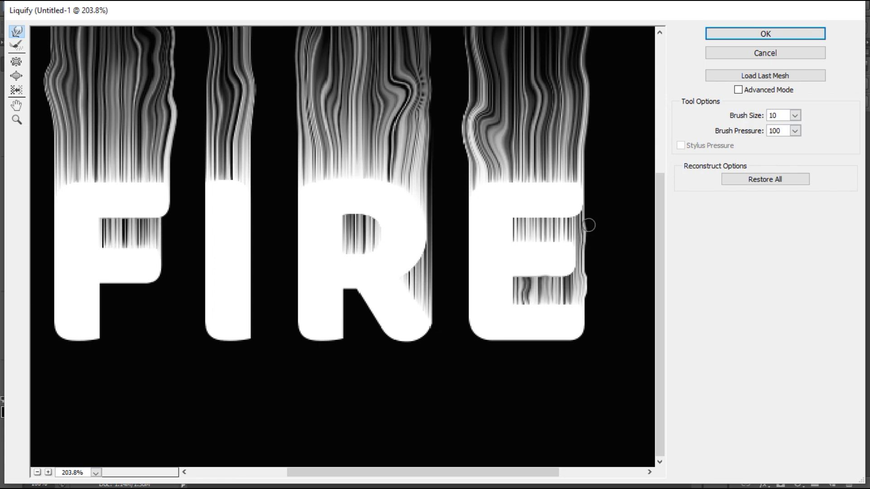
left_click_drag(574, 228, 585, 223)
left_click_drag(551, 294, 573, 285)
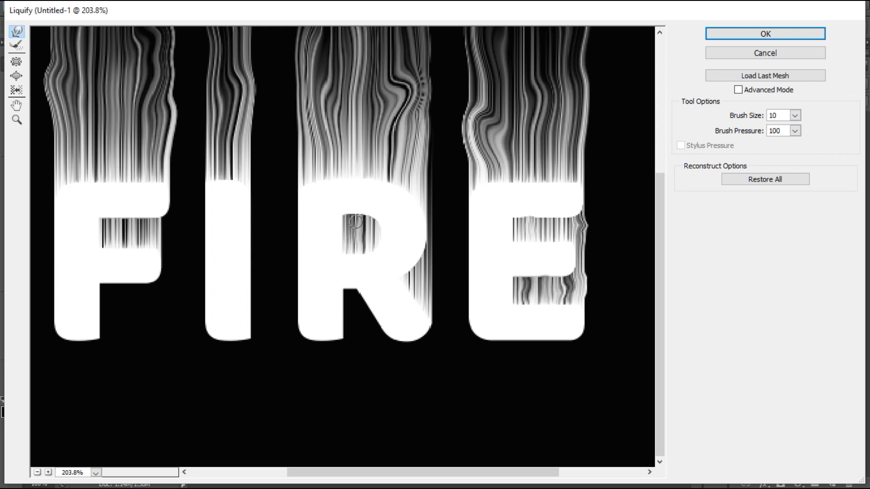
mouse_move(427, 298)
left_mouse_down()
mouse_move(443, 267)
mouse_move(422, 276)
mouse_move(431, 264)
mouse_move(422, 285)
left_mouse_up()
left_click_drag(145, 245, 163, 227)
mouse_move(115, 238)
left_mouse_down()
mouse_move(126, 230)
mouse_move(113, 229)
left_mouse_up()
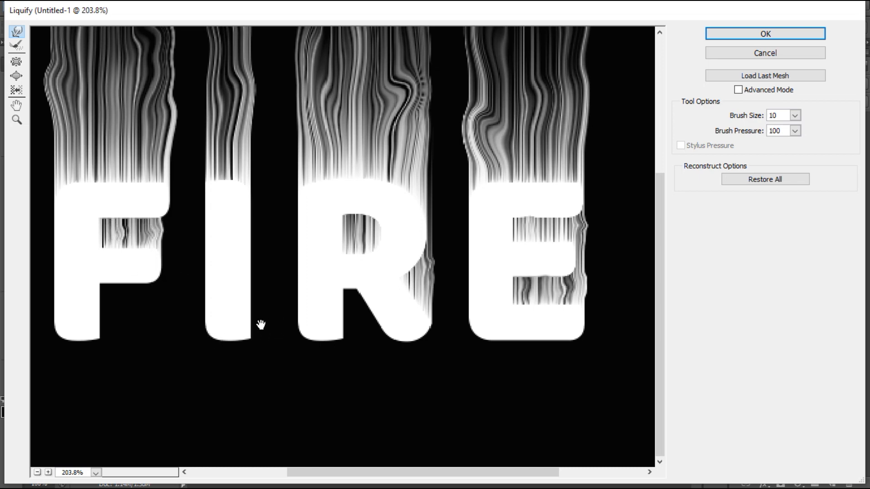
- Ripple the straight edges of the letters F, I, R and E slightly with the same brush and apply the Liquify filter
left_click_drag(258, 325, 332, 334)
mouse_move(129, 325)
left_mouse_down()
mouse_move(136, 309)
mouse_move(122, 239)
mouse_move(126, 213)
left_mouse_up()
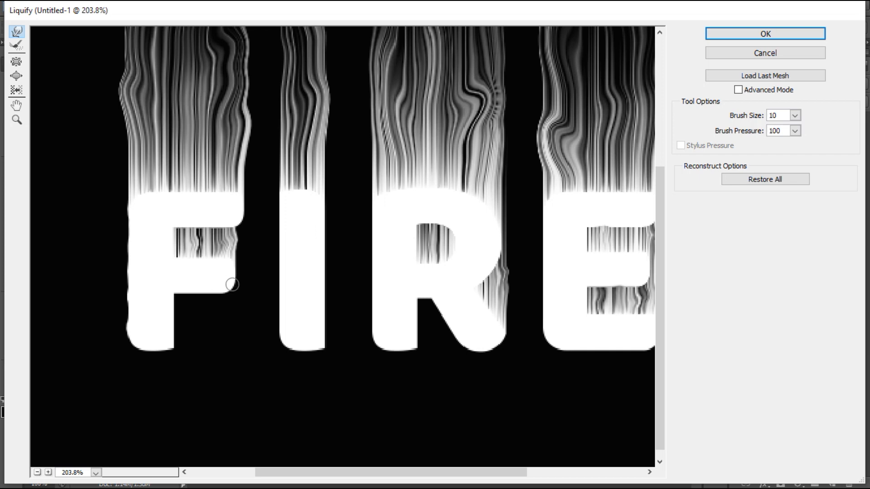
left_click_drag(236, 278, 241, 275)
left_click_drag(281, 325, 281, 229)
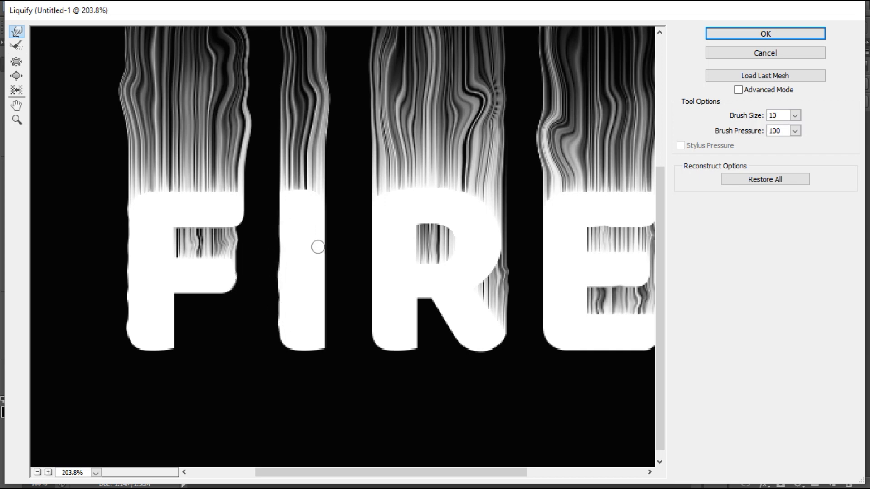
mouse_move(317, 337)
left_mouse_down()
mouse_move(333, 256)
mouse_move(332, 203)
left_mouse_up()
left_click_drag(376, 332, 373, 214)
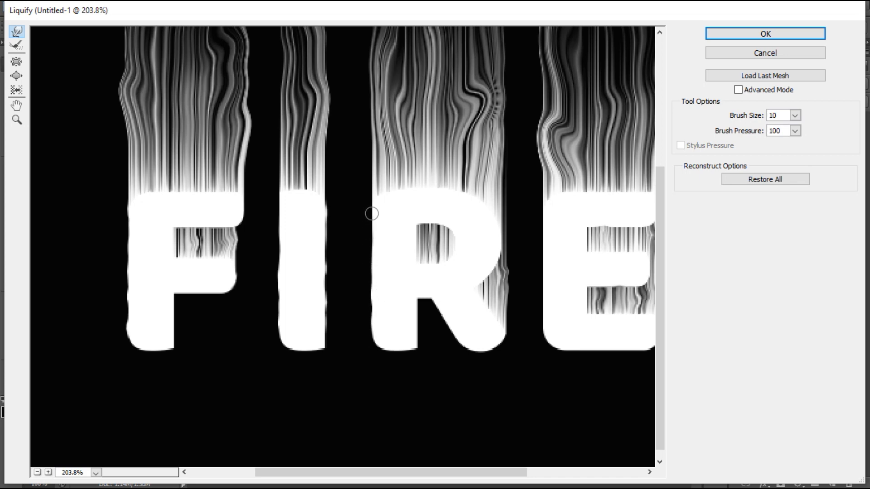
left_click_drag(546, 268, 368, 272)
mouse_move(370, 330)
left_mouse_down()
mouse_move(357, 303)
mouse_move(362, 261)
mouse_move(372, 261)
mouse_move(367, 215)
left_mouse_up()
scroll(443, 311, "down", 3)
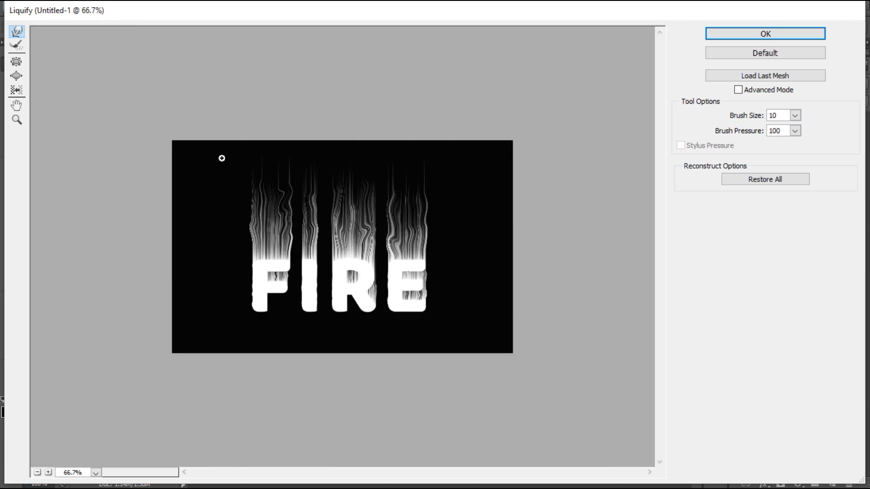
scroll(465, 320, "up", 3)
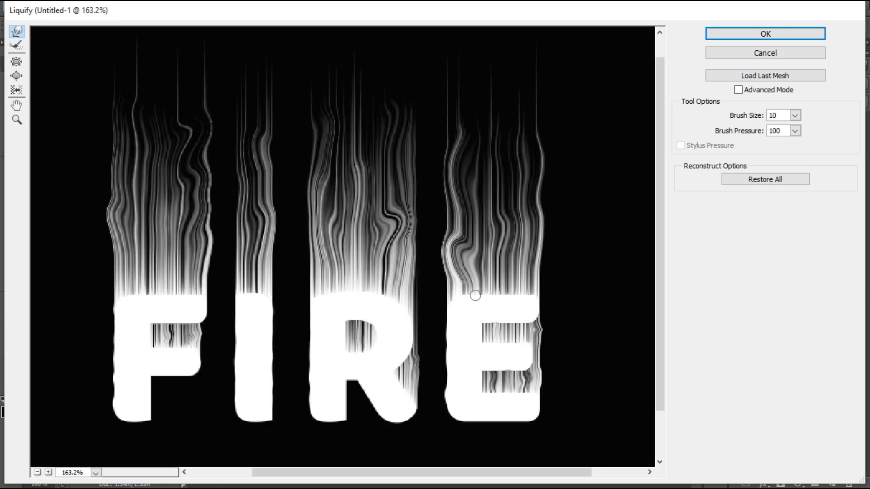
left_click(756, 35)
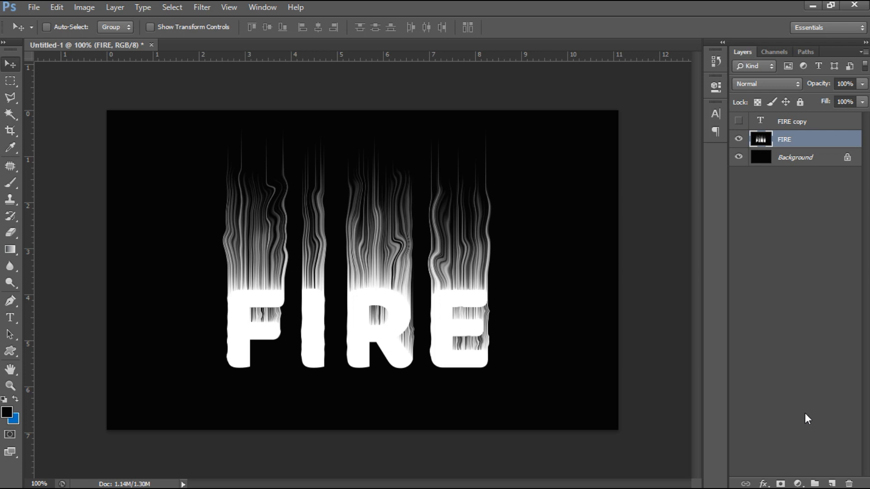
- Add a Hue/Saturation adjustment layer above the FIRE layer with Colorize enabled, hue 38 and saturation 98
left_click(798, 484)
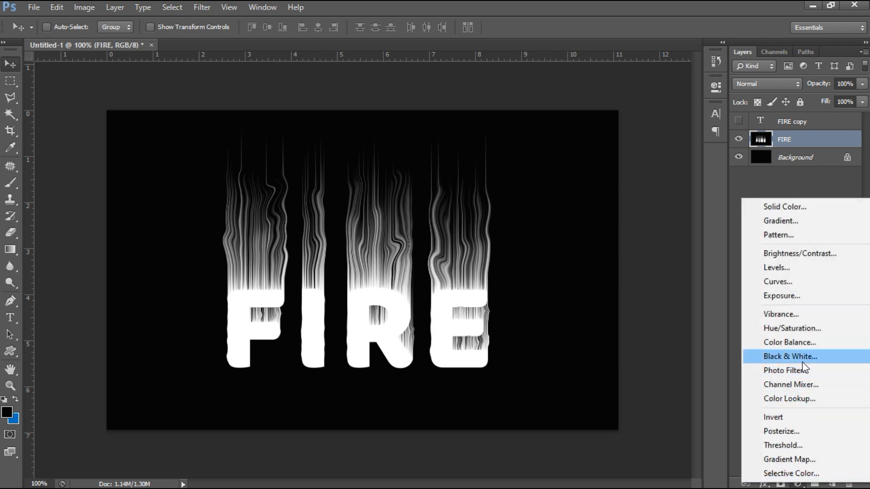
left_click(802, 332)
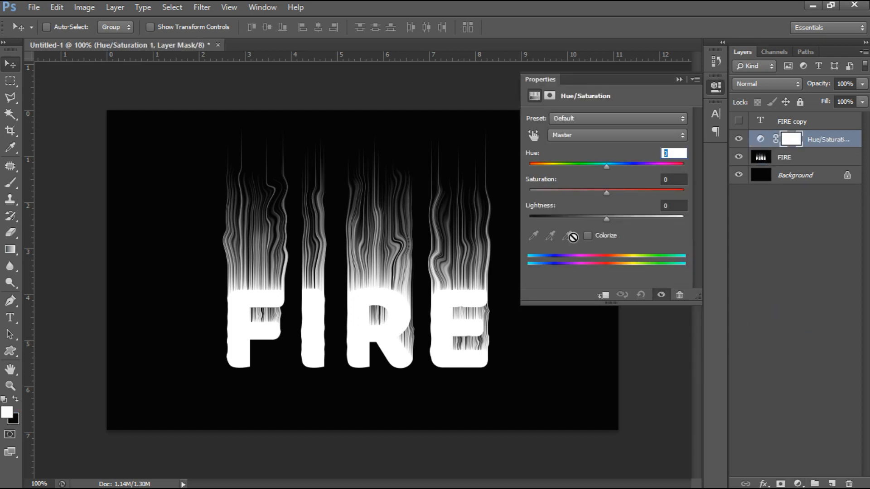
left_click(588, 235)
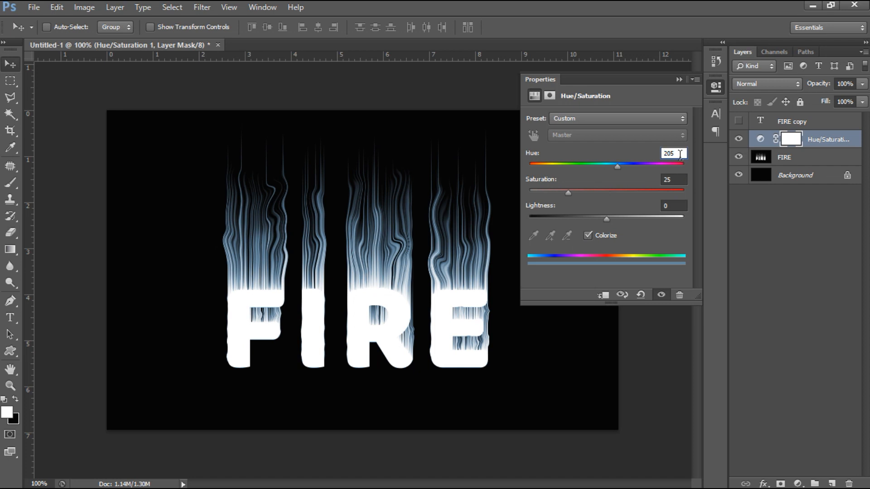
type("38")
left_click(660, 179)
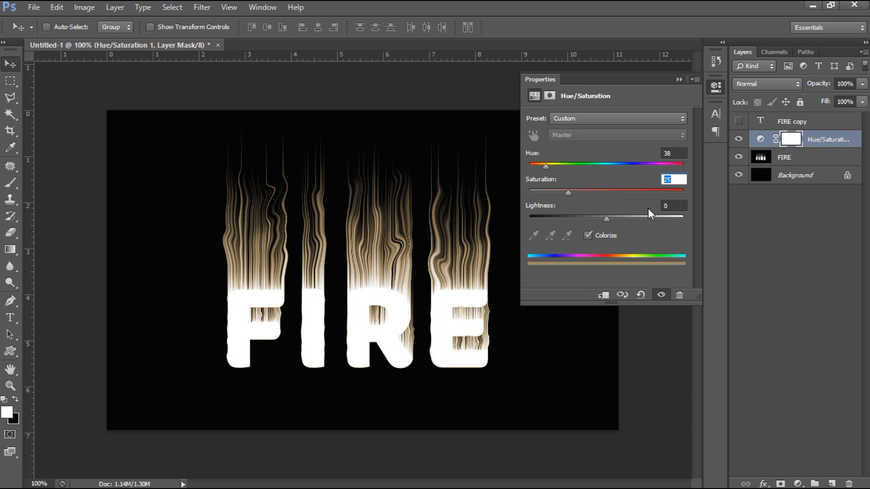
type("98")
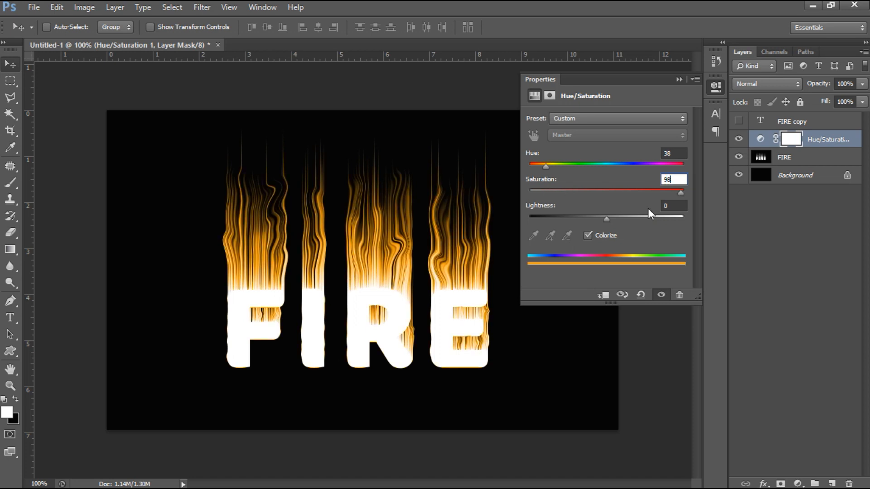
left_click(683, 78)
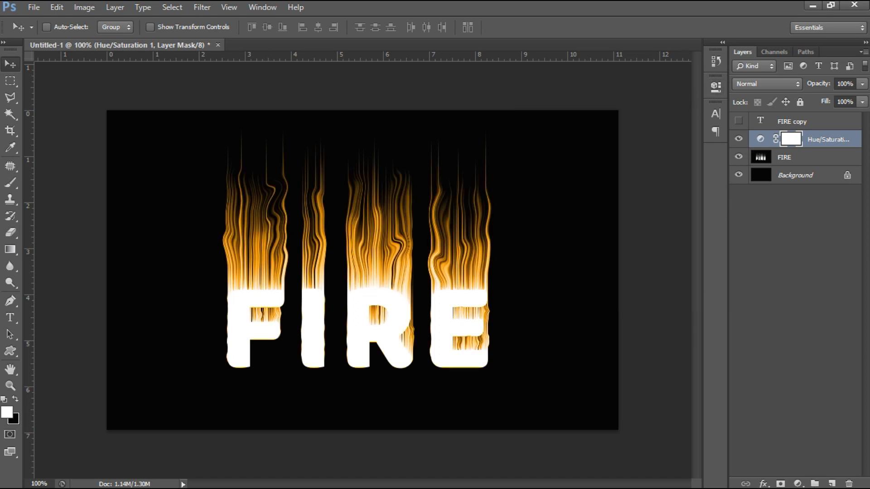
- Add a second Hue/Saturation adjustment layer with hue -38 and set its blend mode to Overlay
left_click(798, 484)
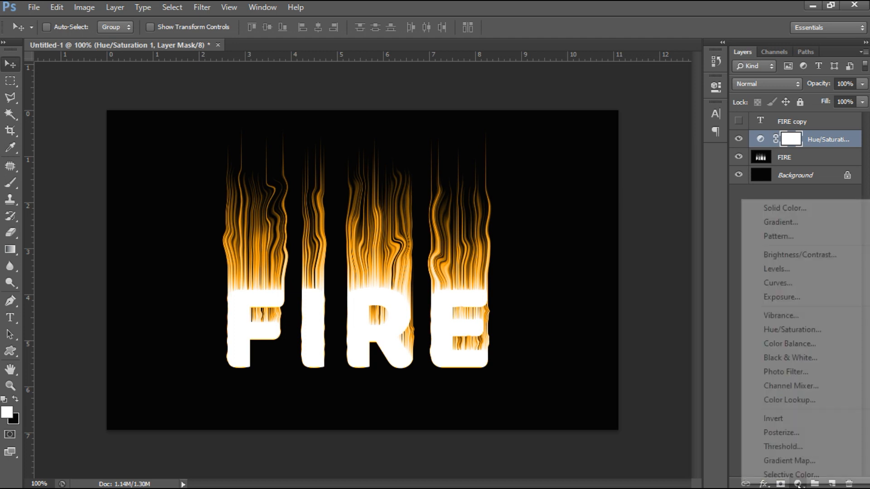
left_click(801, 333)
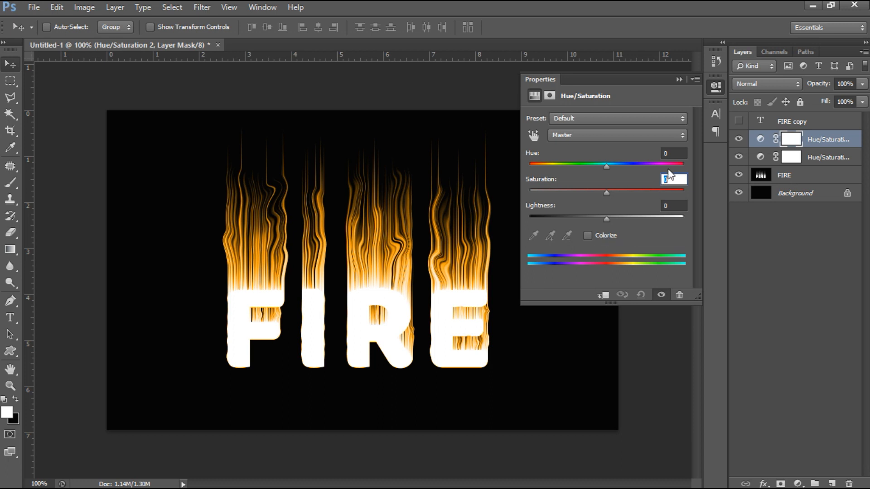
left_click(670, 154)
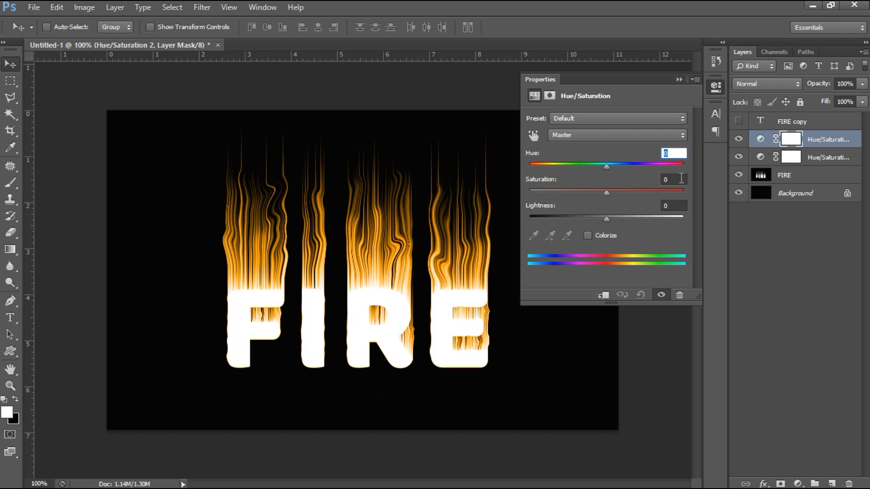
type("-38")
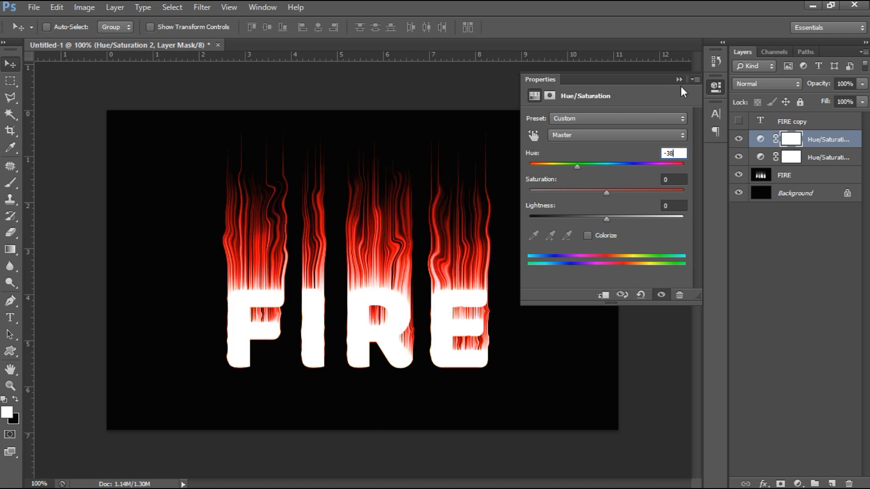
left_click(679, 79)
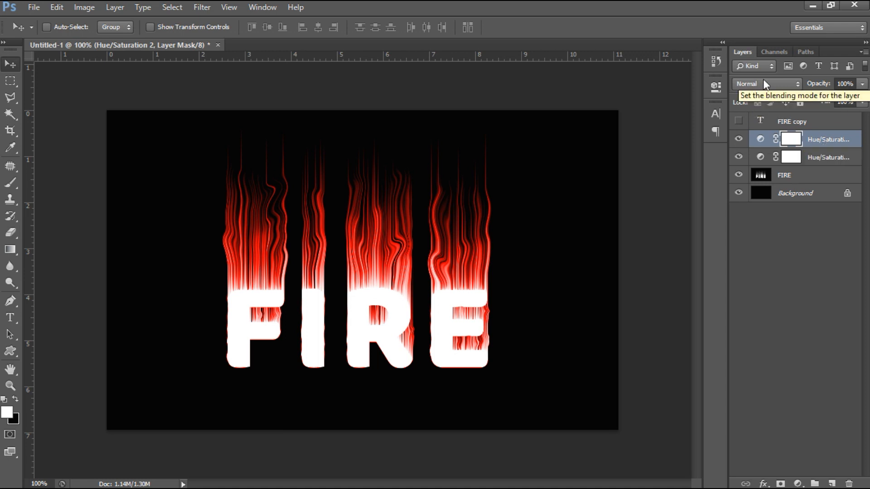
left_click(794, 85)
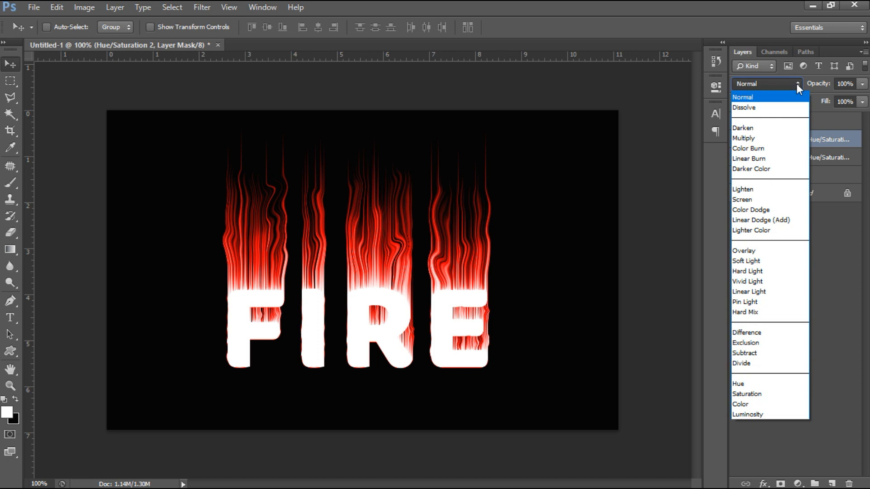
left_click(772, 251)
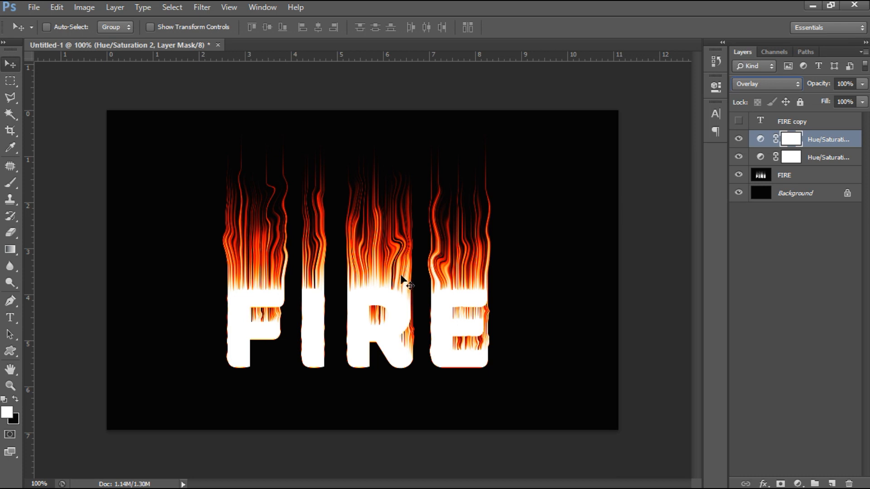
- Show the FIRE copy text layer and move it over the white letters of the burning text
left_click(738, 121)
left_click(788, 121)
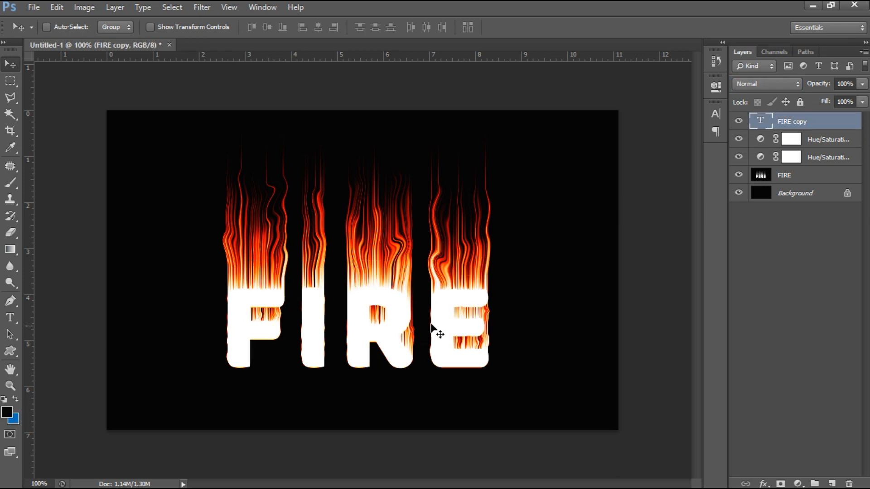
left_click_drag(400, 311, 396, 334)
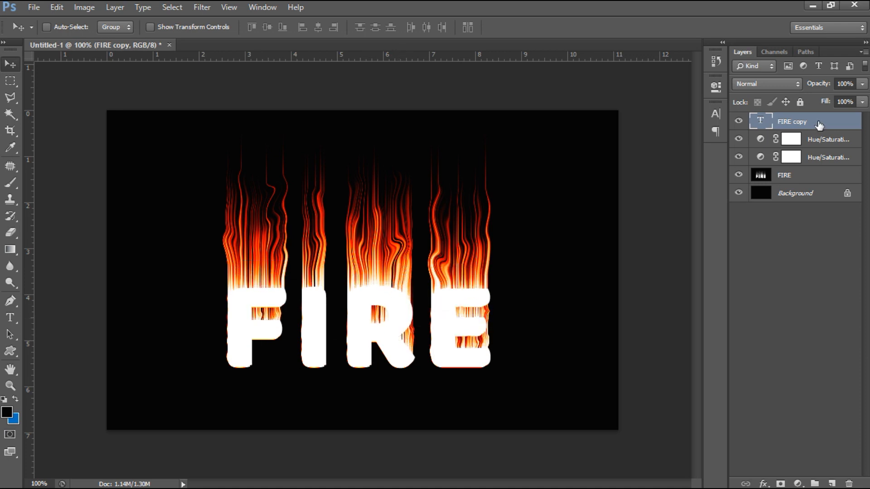
- Add a Gradient Overlay to the FIRE copy layer and set the gradient's white end stop to a bright red sampled from the flames
right_click(820, 120)
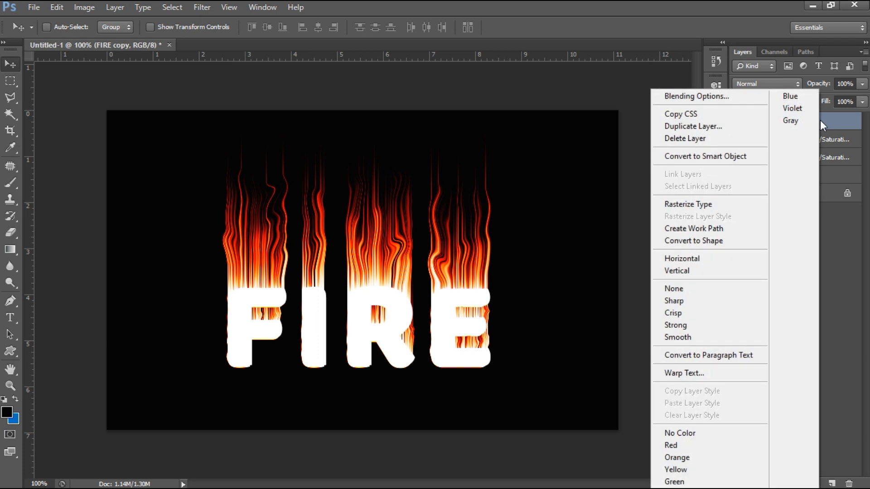
left_click(743, 97)
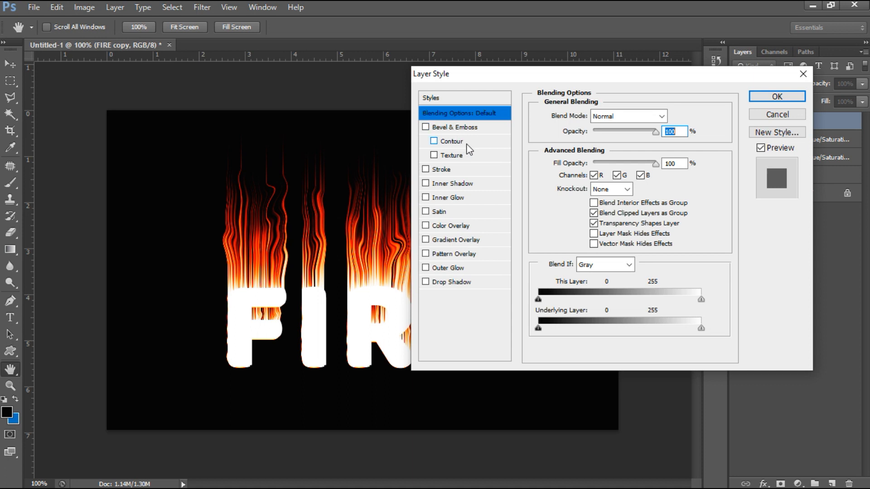
left_click(453, 240)
left_click(617, 146)
left_click(553, 274)
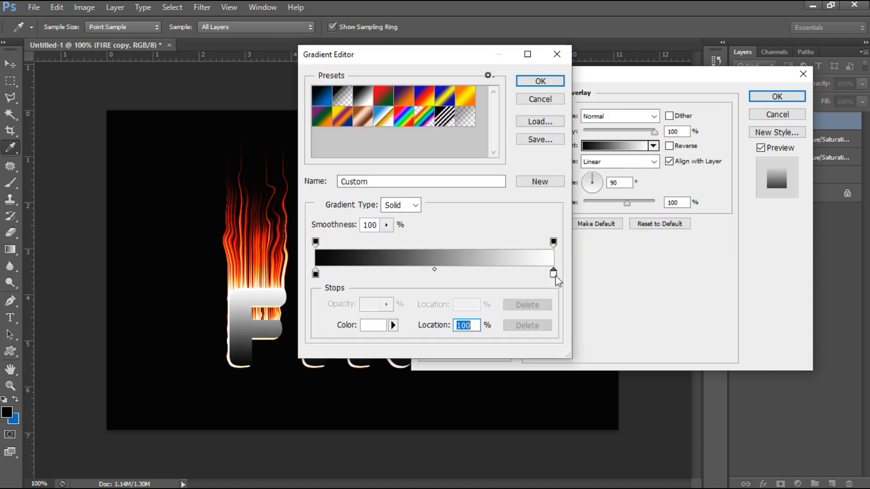
left_click(257, 239)
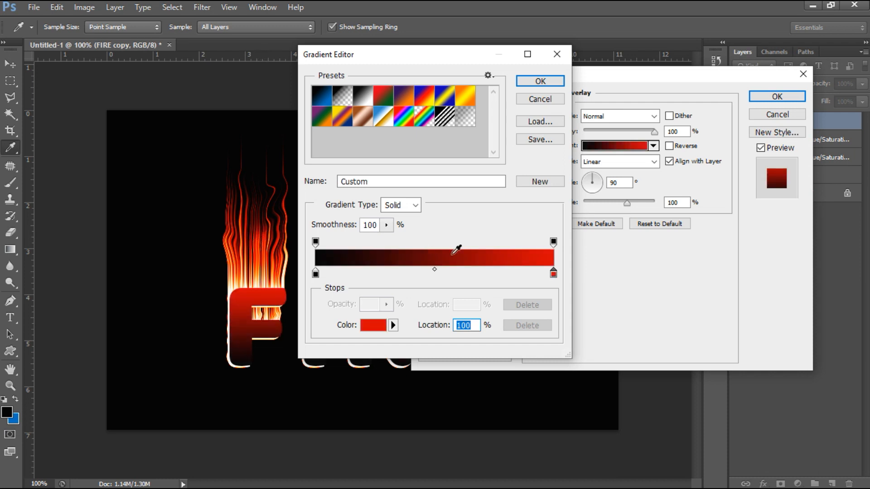
- Set the gradient's black stop at location 0 to dark red 3f0000 and apply the Gradient Overlay style
left_click(316, 273)
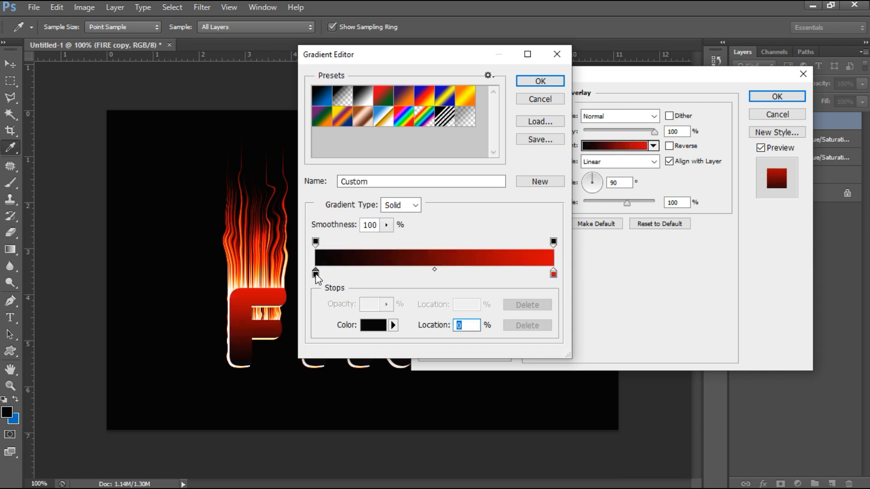
left_click(371, 324)
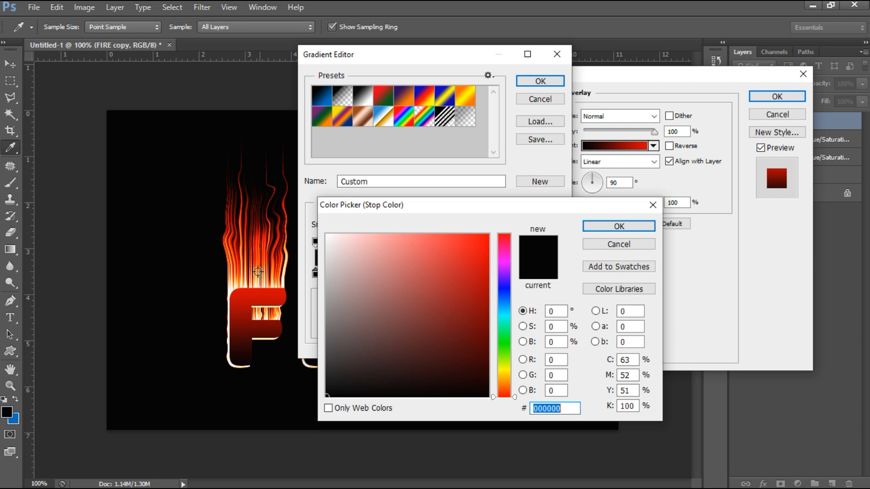
left_click(260, 247)
left_click_drag(435, 306, 517, 360)
left_click(617, 226)
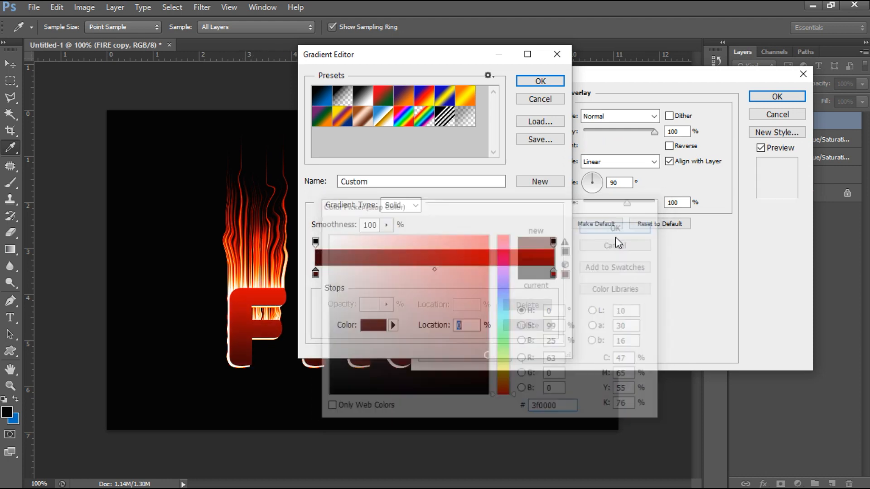
left_click(544, 81)
left_click(763, 97)
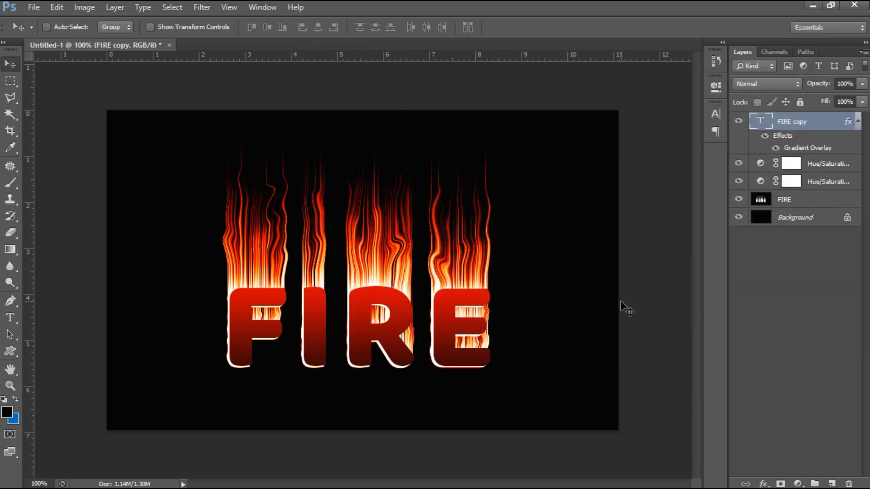
- Nudge the FIRE copy text slightly to align it with the burning letters beneath it
right_click(444, 327)
left_click(451, 334)
left_click_drag(450, 334, 448, 336)
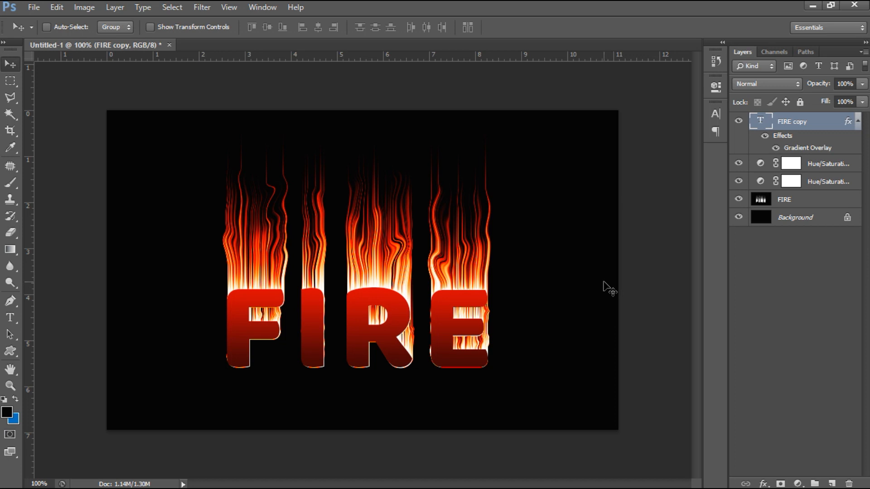